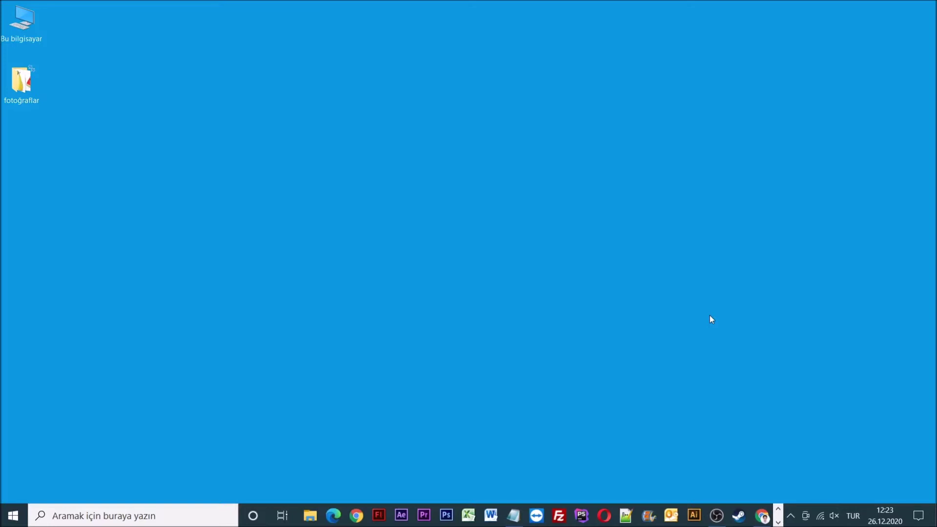
In a Chrome incognito window, search 'irfan view' and open the official irfanview.com homepage.
{"action": "left_click", "coordinate": [763, 517]}
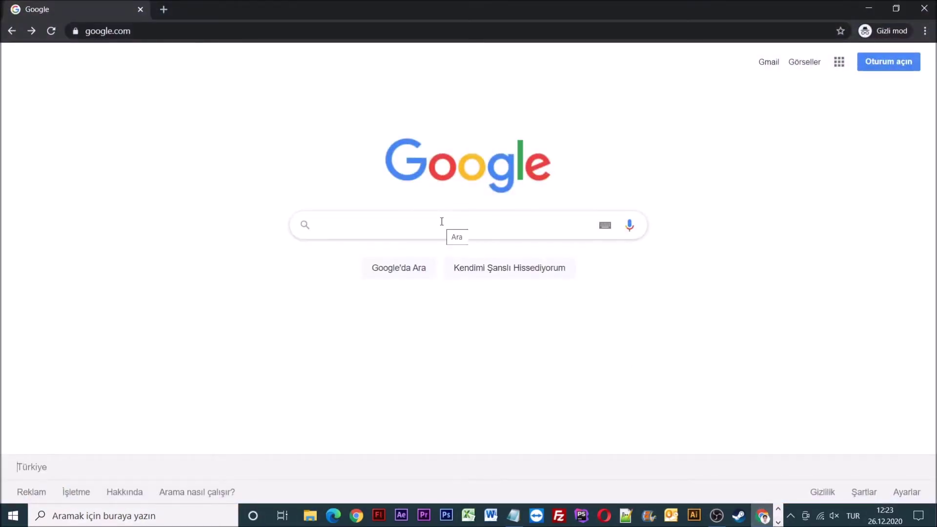
{"action": "left_click", "coordinate": [442, 222]}
{"action": "type", "text": "irfan view"}
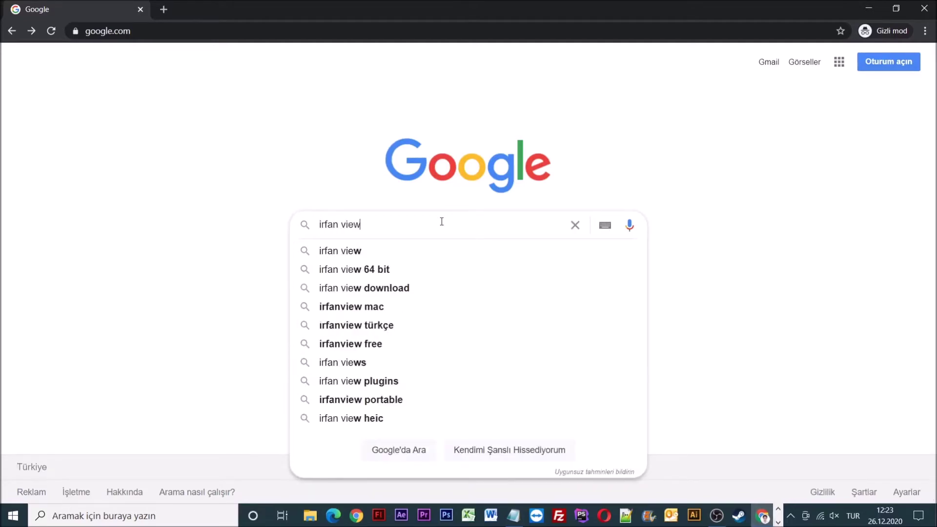
{"action": "key", "text": "Return"}
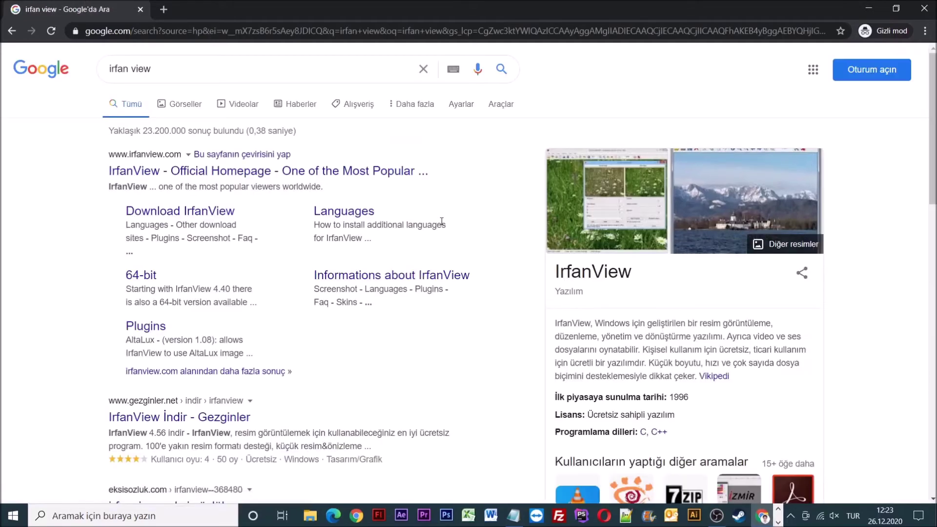
{"action": "left_click", "coordinate": [177, 173]}
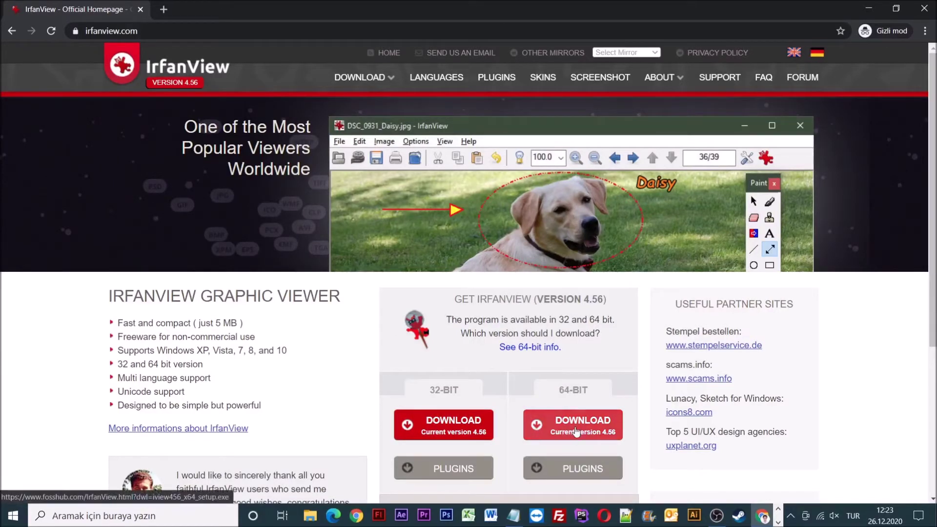
Download the 64-bit IrfanView installer and run it.
{"action": "left_click", "coordinate": [577, 431]}
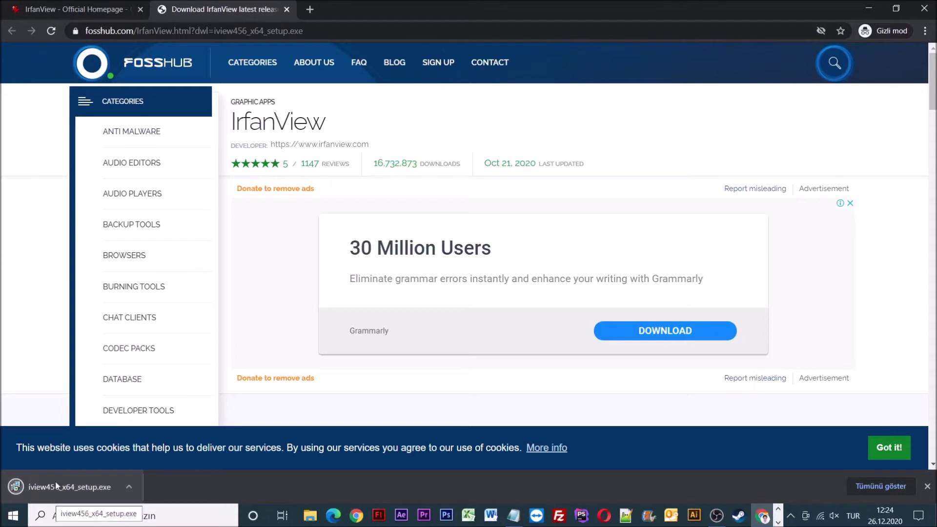
{"action": "left_click", "coordinate": [71, 485]}
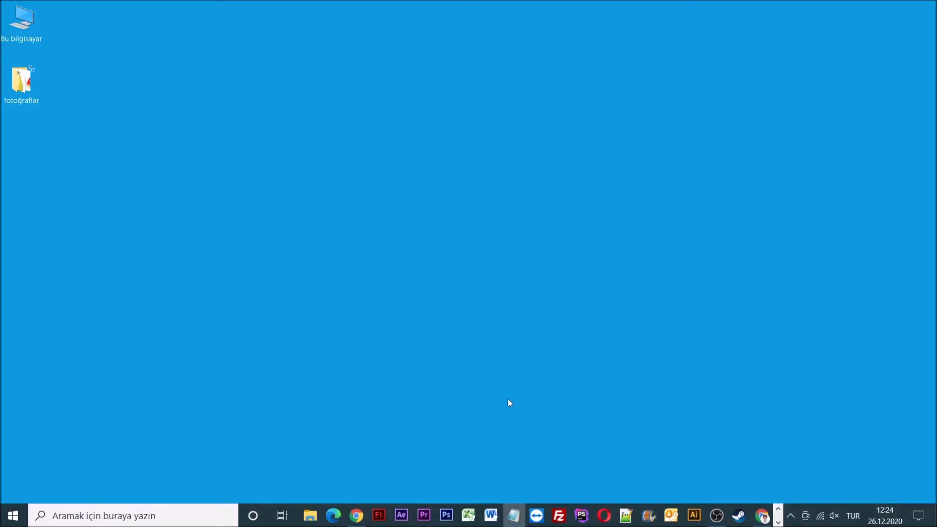
{"action": "left_click", "coordinate": [520, 365]}
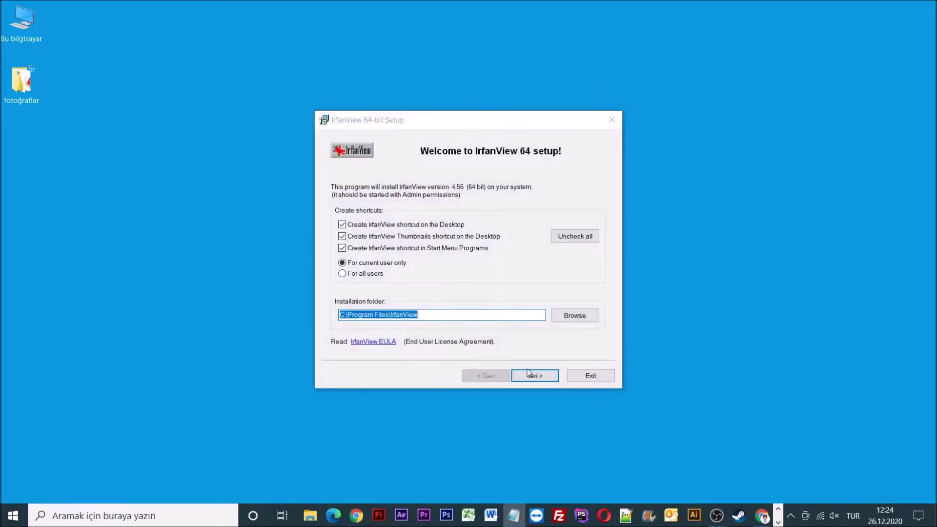
Install IrfanView 64 through the setup pages without file associations, then launch it.
{"action": "left_click", "coordinate": [543, 382]}
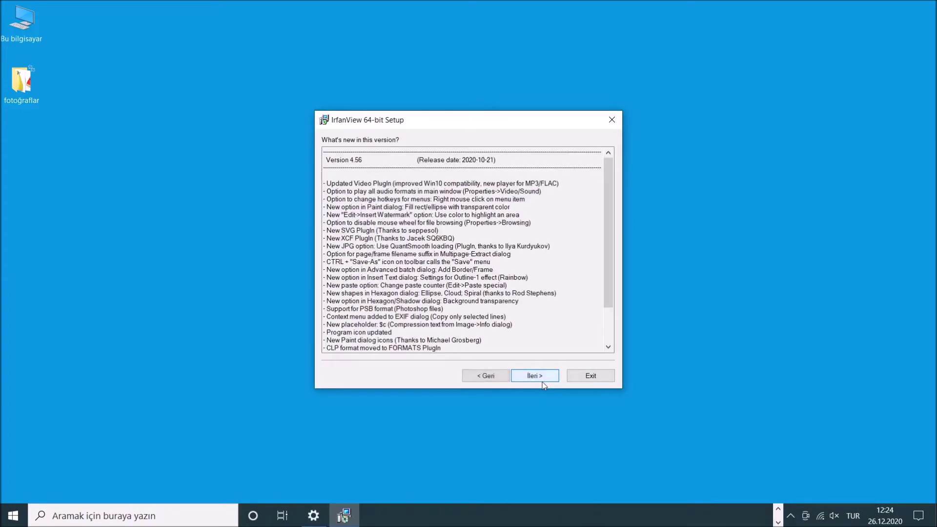
{"action": "left_click", "coordinate": [543, 383]}
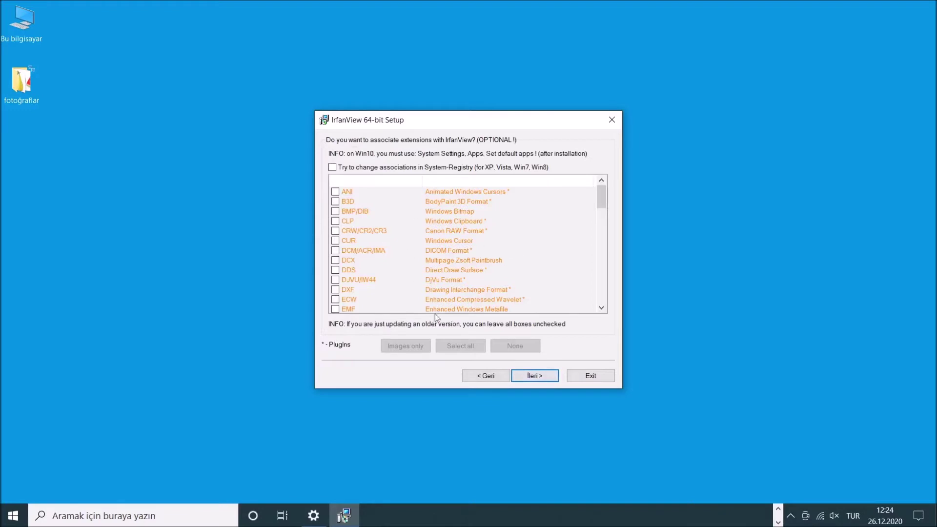
{"action": "left_click", "coordinate": [542, 378]}
{"action": "left_click", "coordinate": [542, 377]}
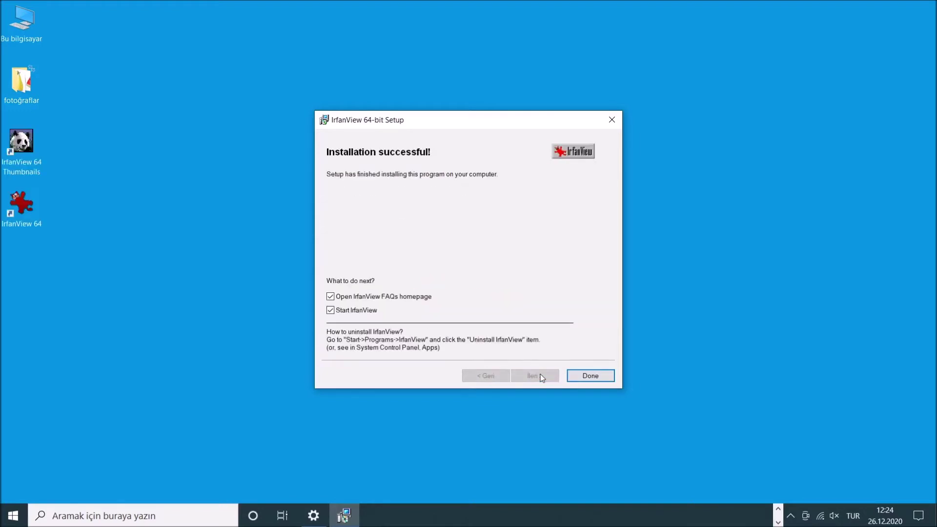
{"action": "left_click", "coordinate": [584, 377]}
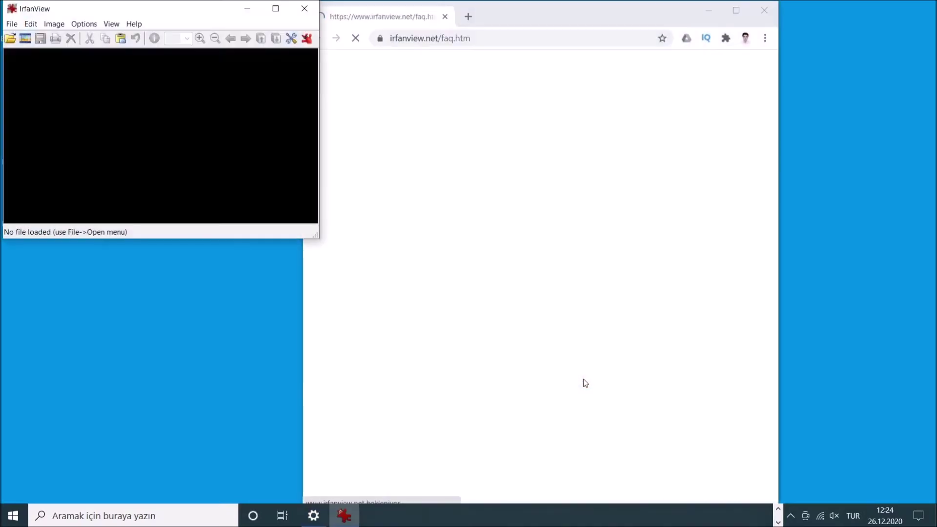
Close the FAQ page, centre the IrfanView window, and check the fotoğraflar photo folder.
{"action": "left_click", "coordinate": [765, 10]}
{"action": "mouse_move", "coordinate": [186, 16]}
{"action": "left_mouse_down"}
{"action": "mouse_move", "coordinate": [353, 117]}
{"action": "mouse_move", "coordinate": [473, 112]}
{"action": "left_mouse_up"}
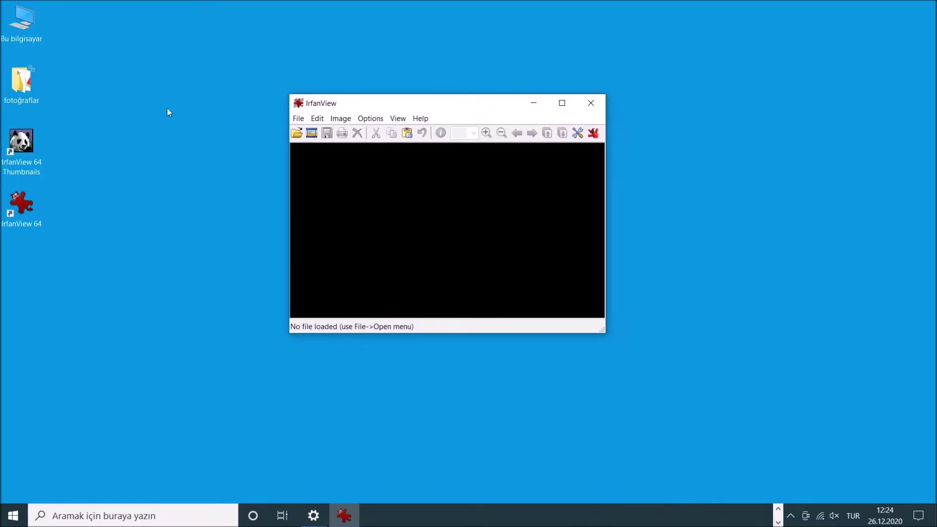
{"action": "double_click", "coordinate": [23, 87]}
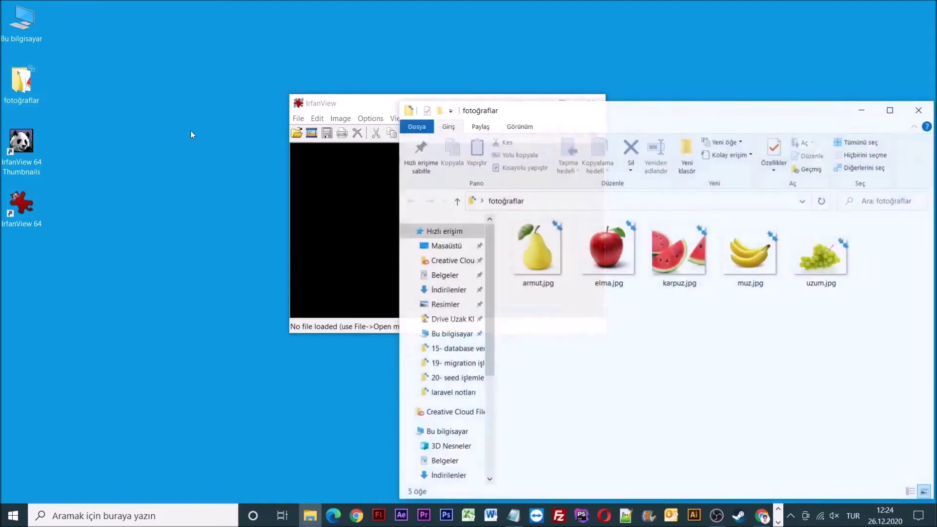
{"action": "left_click_drag", "start_coordinate": [603, 117], "coordinate": [381, 62]}
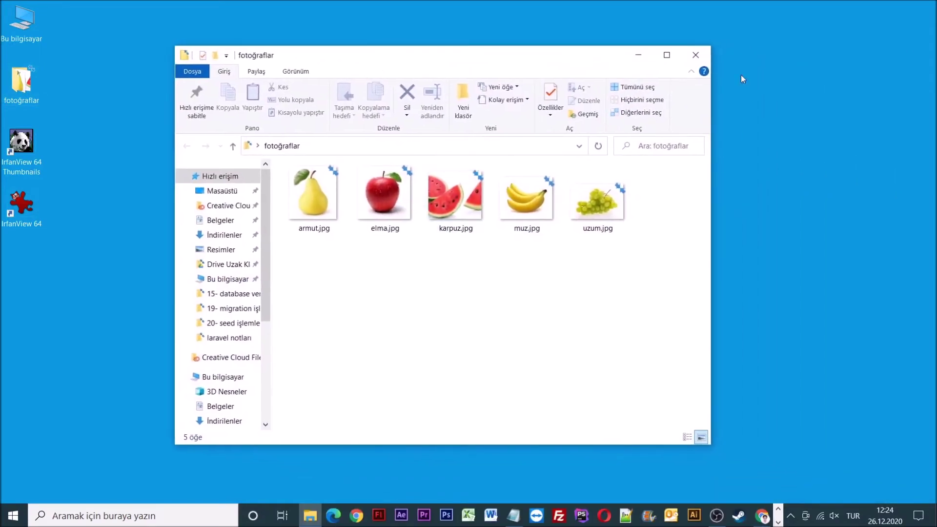
{"action": "left_click", "coordinate": [695, 55]}
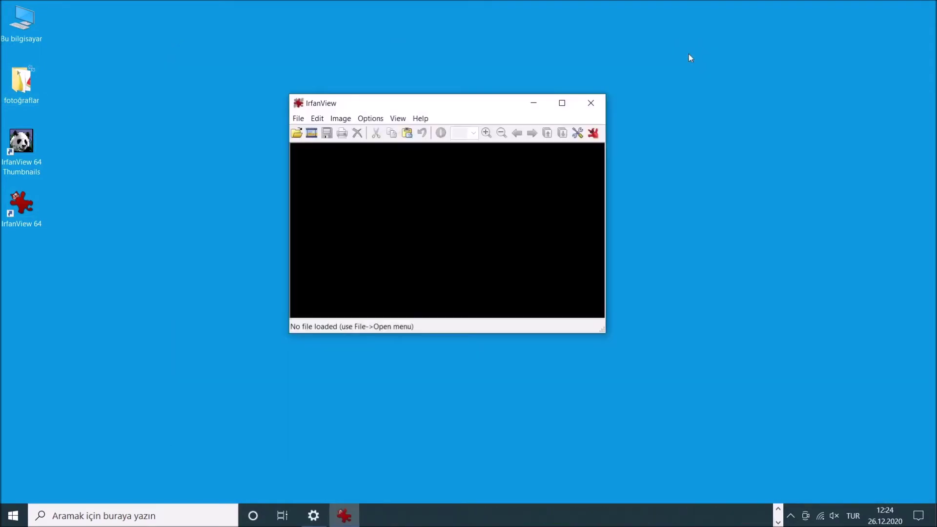
{"action": "left_click", "coordinate": [299, 119]}
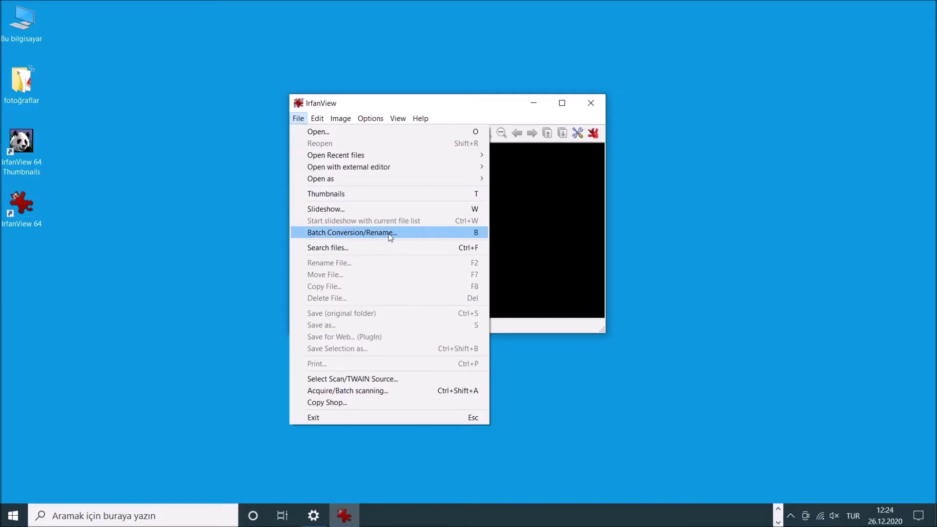
Open Batch Conversion/Rename with JPG output and show its JPEG save options at quality 80.
{"action": "left_click", "coordinate": [341, 233]}
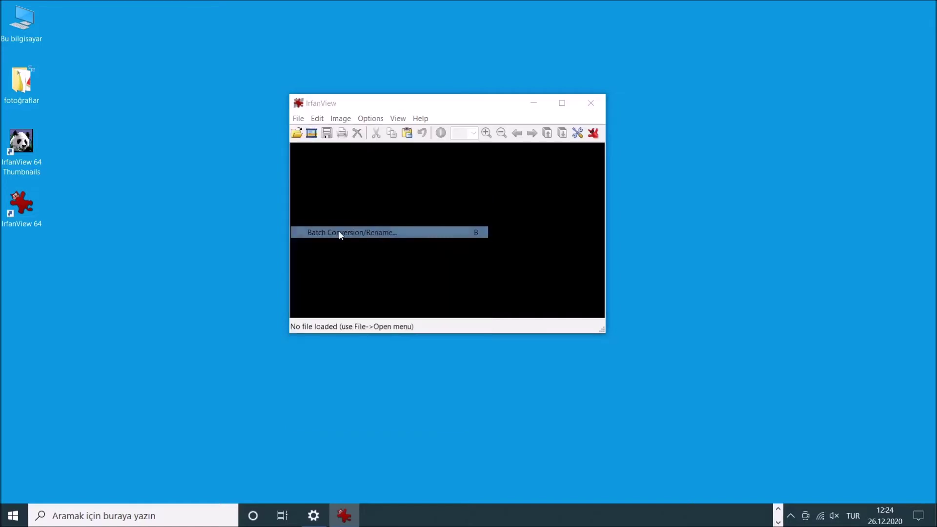
{"action": "left_click_drag", "start_coordinate": [432, 45], "coordinate": [292, 25]}
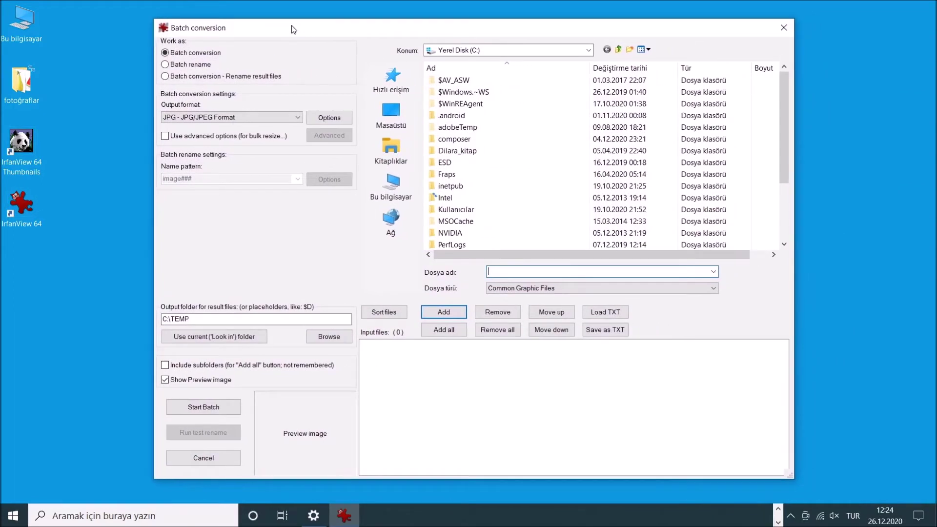
{"action": "left_click", "coordinate": [203, 57]}
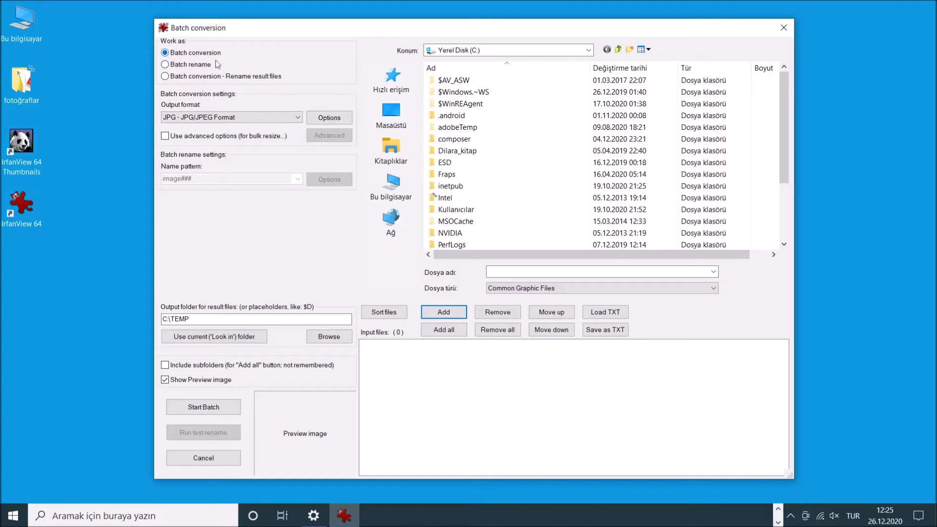
{"action": "left_click", "coordinate": [326, 118]}
Lower the JPG save quality from 80 to 50 and confirm it.
{"action": "left_click_drag", "start_coordinate": [432, 127], "coordinate": [383, 121]}
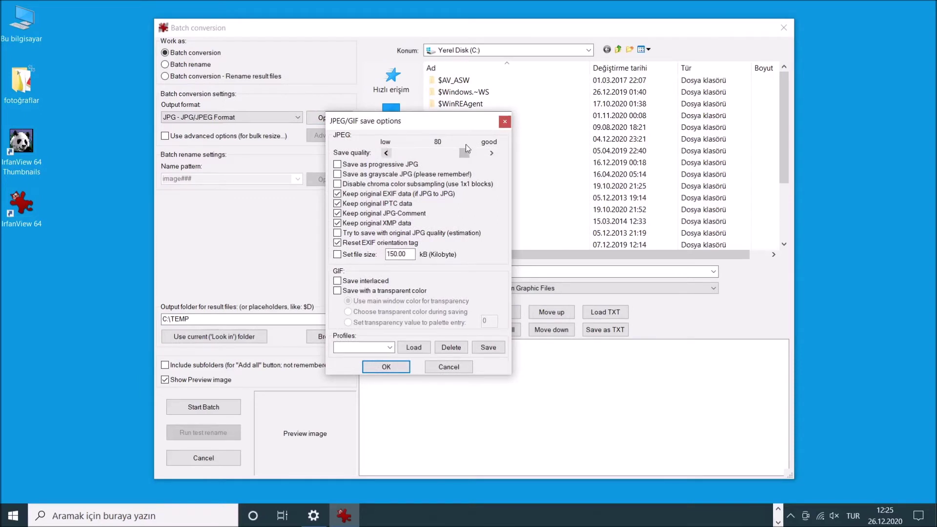
{"action": "left_click_drag", "start_coordinate": [466, 155], "coordinate": [441, 156]}
{"action": "left_click", "coordinate": [389, 253]}
{"action": "left_click", "coordinate": [393, 370]}
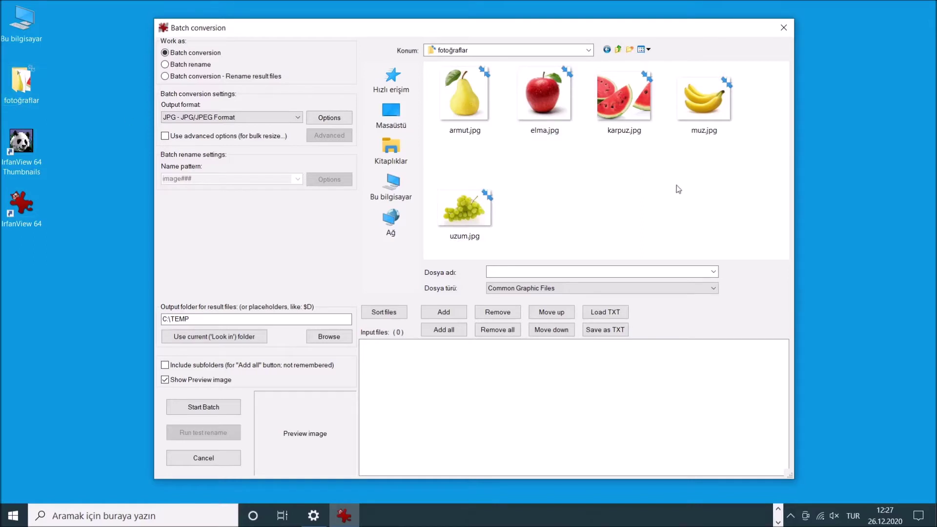
Queue the five fruit JPGs, set G:\çıktı\ as output, and run the batch conversion.
{"action": "mouse_move", "coordinate": [725, 220]}
{"action": "left_mouse_down"}
{"action": "mouse_move", "coordinate": [622, 184]}
{"action": "mouse_move", "coordinate": [451, 93]}
{"action": "mouse_move", "coordinate": [486, 394]}
{"action": "left_mouse_up"}
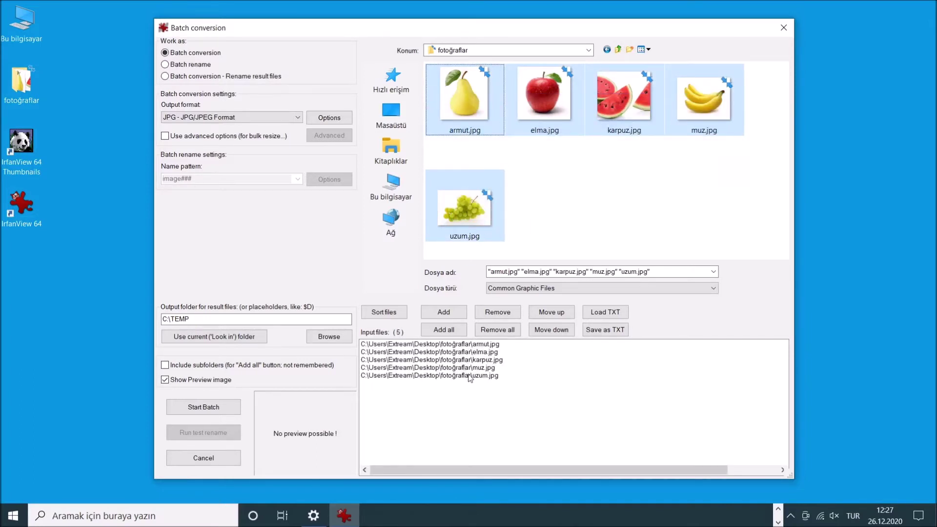
{"action": "left_click", "coordinate": [327, 337]}
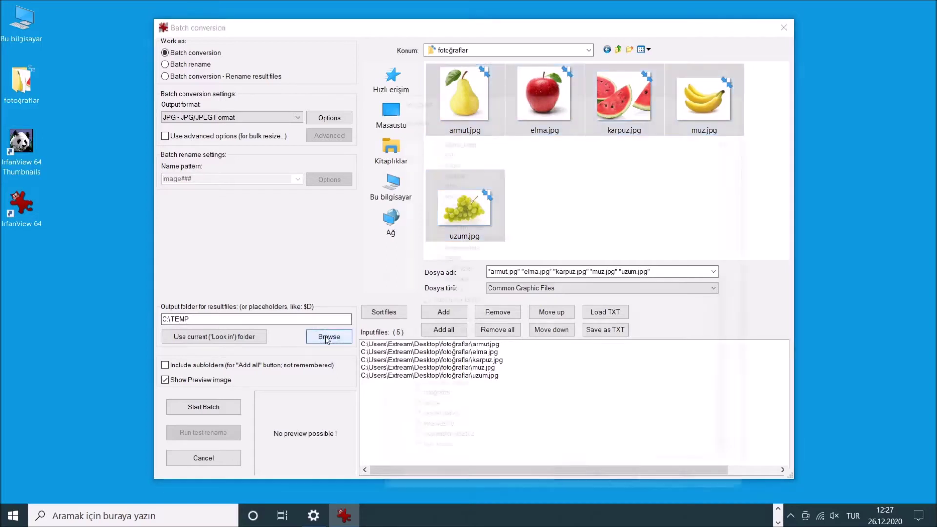
{"action": "left_click", "coordinate": [207, 412]}
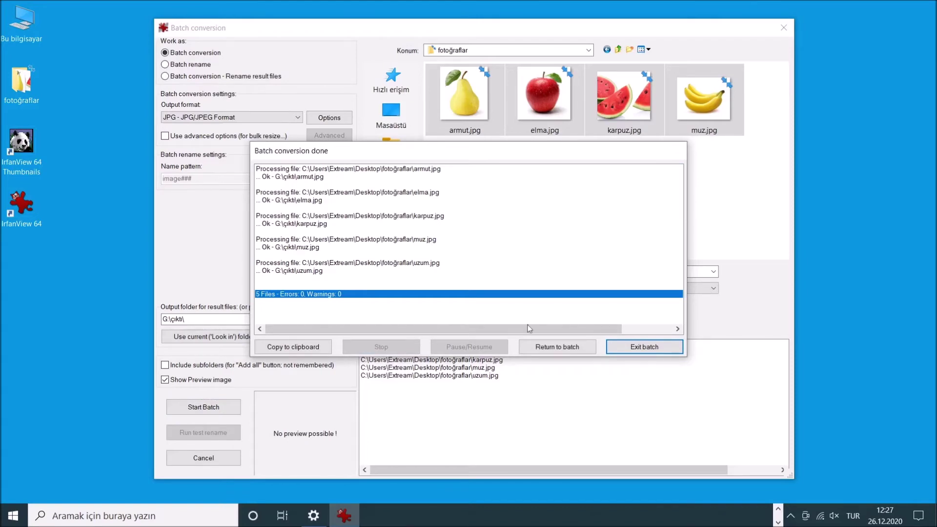
Exit the finished batch conversion and start a Windows search for 'bir'.
{"action": "left_click", "coordinate": [632, 348]}
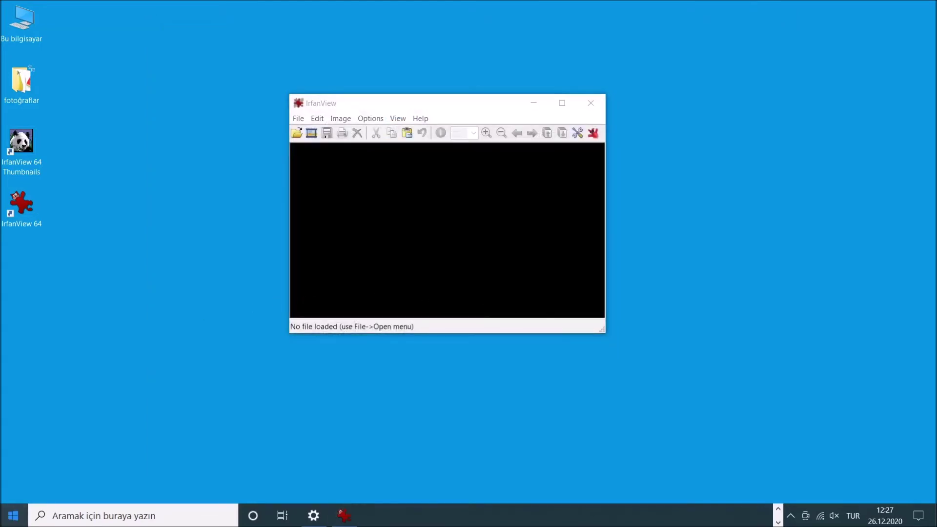
{"action": "left_click", "coordinate": [13, 516]}
{"action": "type", "text": "bir"}
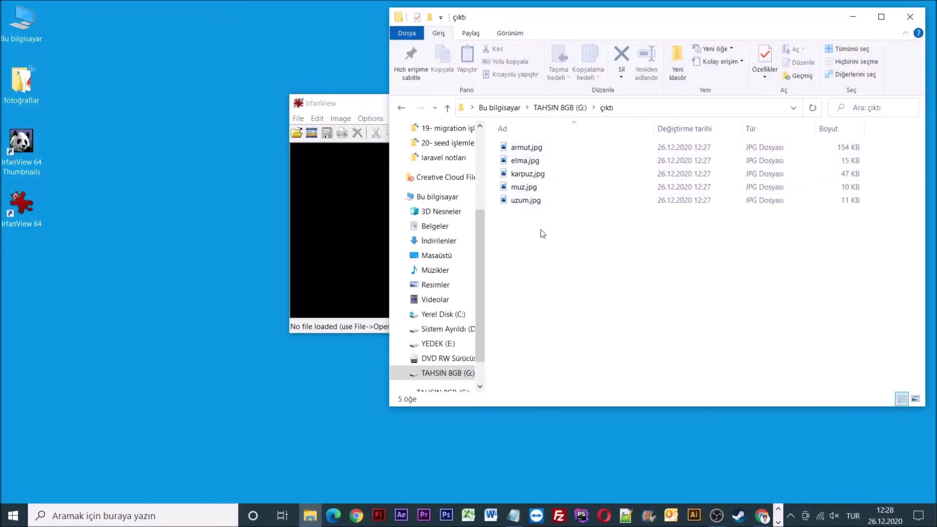
Place the fotoğraflar folder at upper left beside çıktı, then view the converted armut.jpg.
{"action": "double_click", "coordinate": [21, 80]}
{"action": "scroll", "coordinate": [713, 295], "scroll_direction": "down", "scroll_amount": 5, "text": "ctrl"}
{"action": "scroll", "coordinate": [717, 300], "scroll_direction": "down", "scroll_amount": 3, "text": "ctrl"}
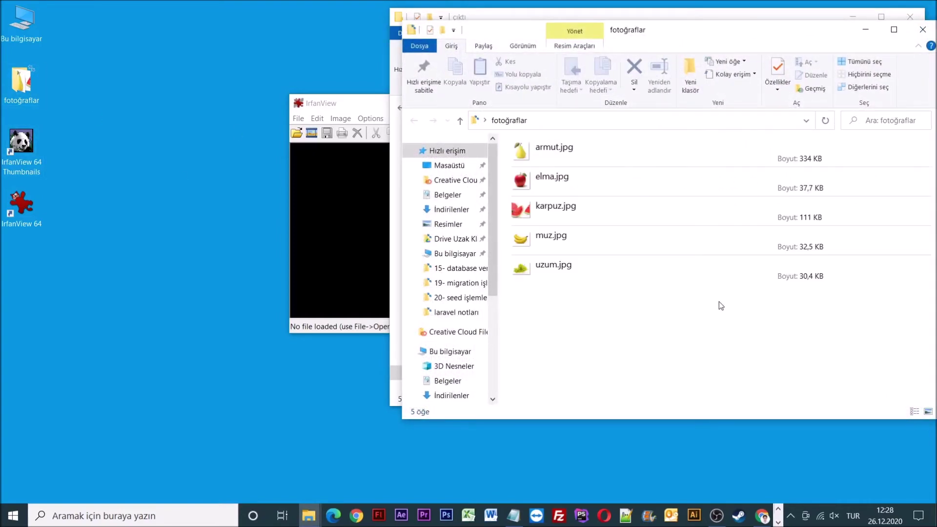
{"action": "left_click_drag", "start_coordinate": [770, 37], "coordinate": [771, 65]}
{"action": "left_click_drag", "start_coordinate": [650, 77], "coordinate": [198, 37]}
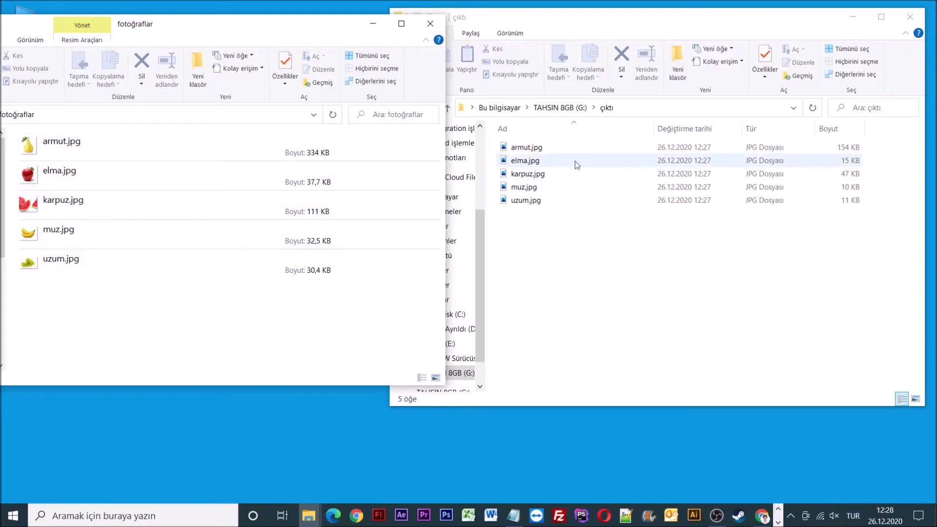
{"action": "double_click", "coordinate": [519, 149]}
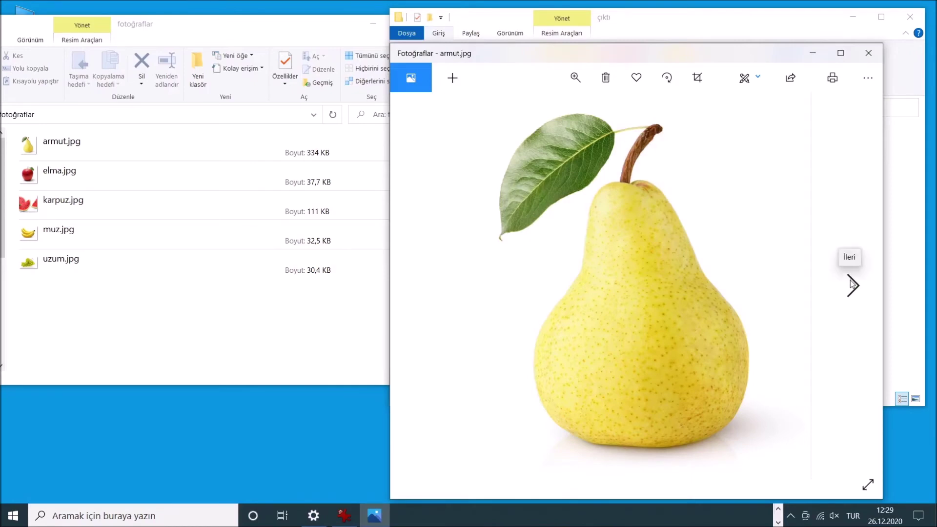
Step through the converted images to karpuz.jpg in Photos, then close the viewer.
{"action": "left_click", "coordinate": [852, 285]}
{"action": "left_click", "coordinate": [852, 286]}
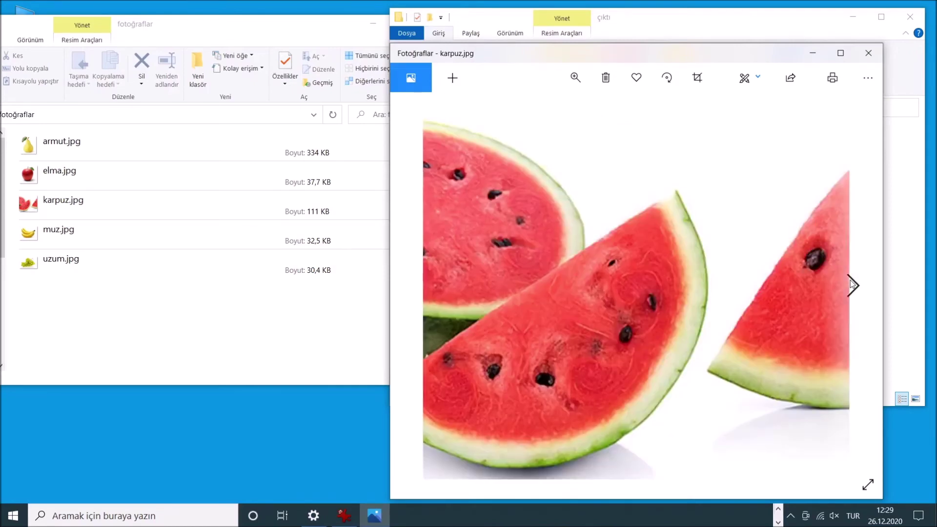
{"action": "key", "text": "alt+F4"}
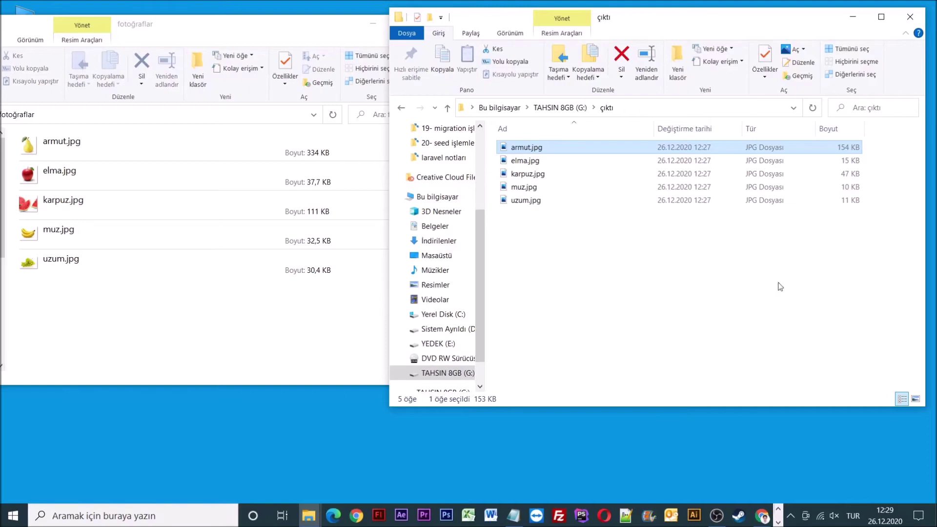
Select and delete all five converted JPGs in G:\çıktı, confirming with Yes.
{"action": "left_click_drag", "start_coordinate": [684, 303], "coordinate": [509, 140]}
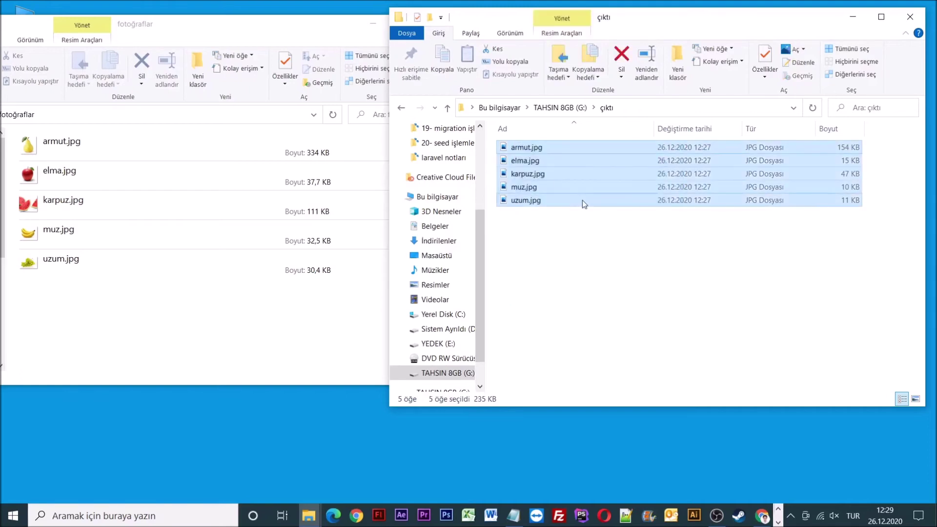
{"action": "key", "text": "Delete"}
{"action": "left_click", "coordinate": [513, 268]}
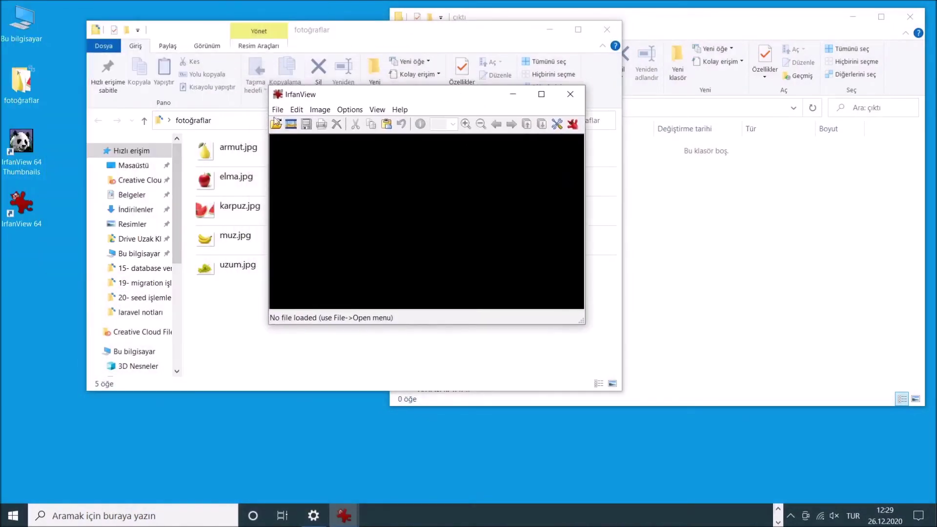
Reopen Batch Conversion, queue the five fotoğraflar images, and tick Use advanced options.
{"action": "left_click", "coordinate": [279, 110]}
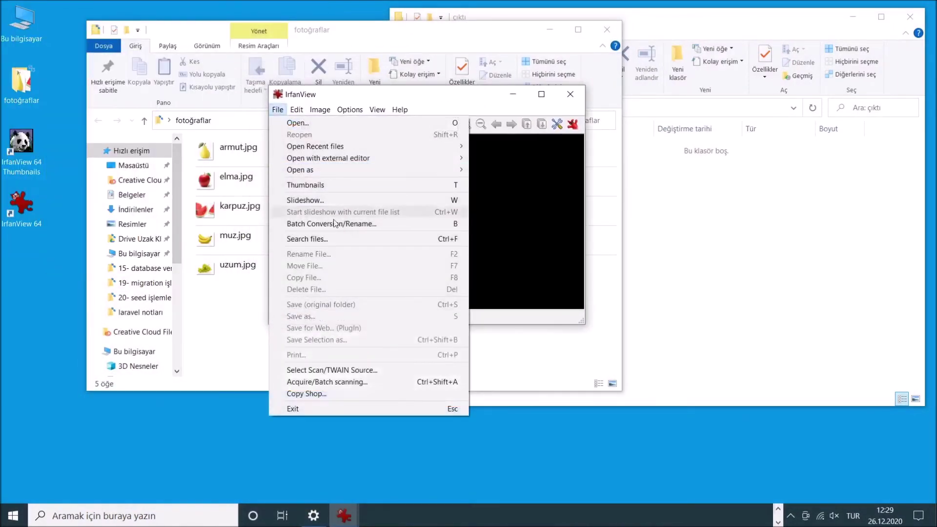
{"action": "left_click", "coordinate": [377, 227]}
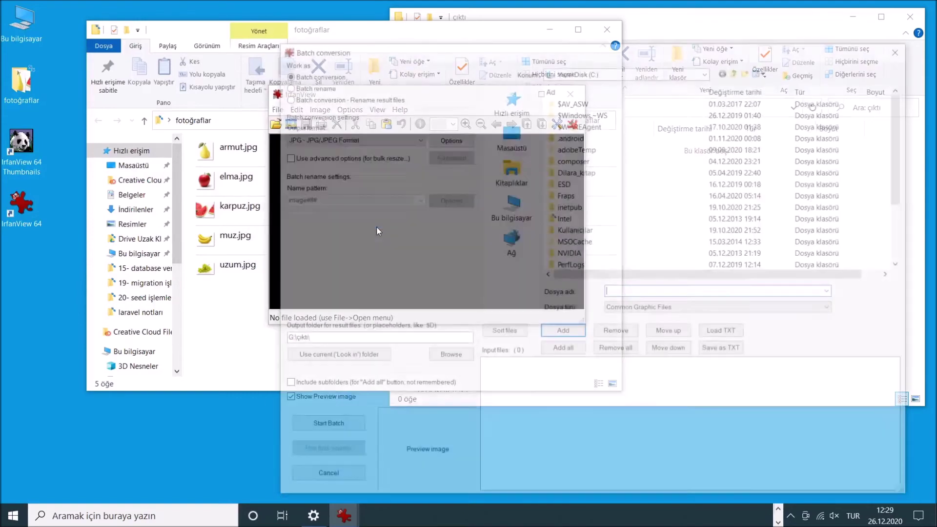
{"action": "left_click_drag", "start_coordinate": [453, 46], "coordinate": [353, 24]}
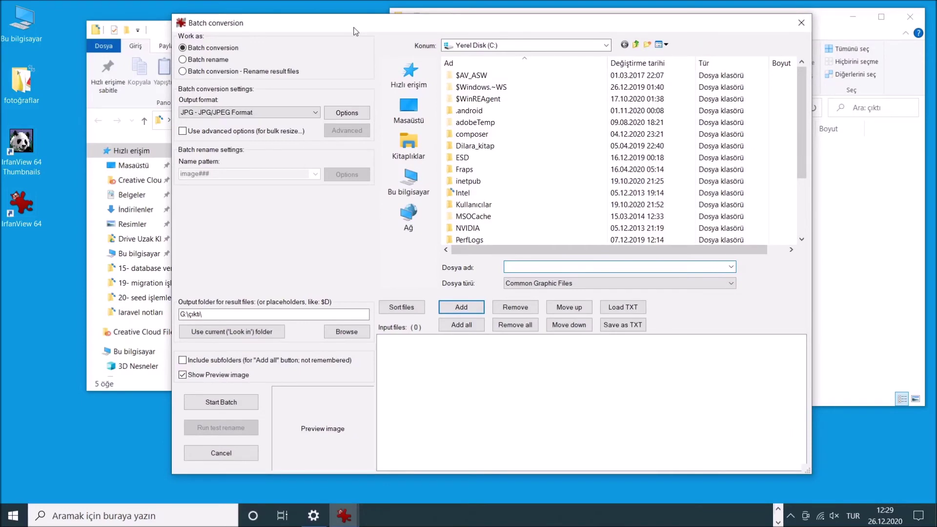
{"action": "left_click", "coordinate": [409, 75]}
{"action": "mouse_move", "coordinate": [743, 237]}
{"action": "left_mouse_down"}
{"action": "mouse_move", "coordinate": [686, 215]}
{"action": "mouse_move", "coordinate": [468, 84]}
{"action": "mouse_move", "coordinate": [430, 371]}
{"action": "left_mouse_up"}
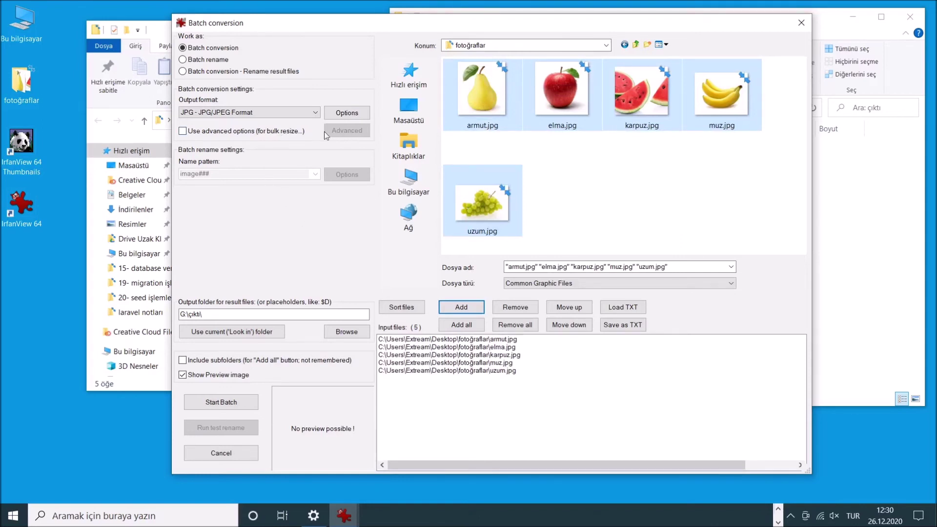
{"action": "left_click", "coordinate": [250, 131]}
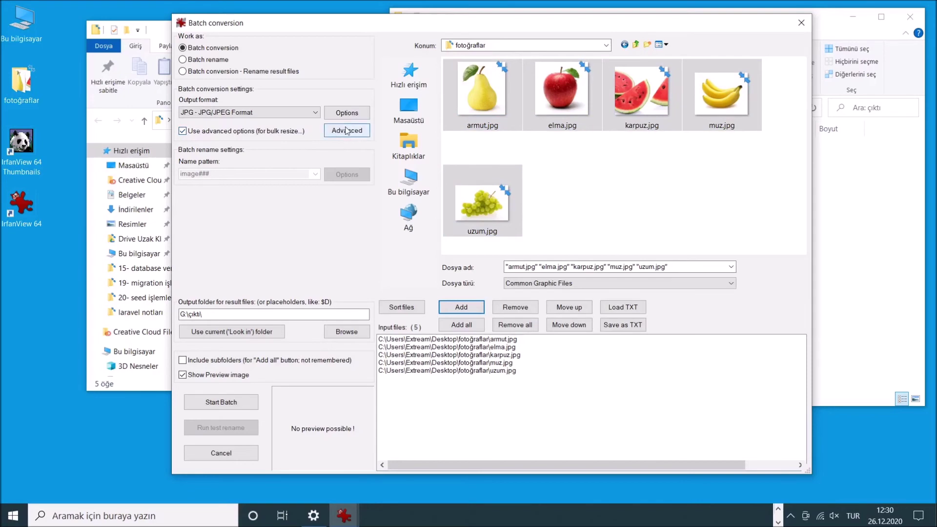
In the batch Advanced options, enable resizing with a width of 200 px.
{"action": "left_click", "coordinate": [348, 131]}
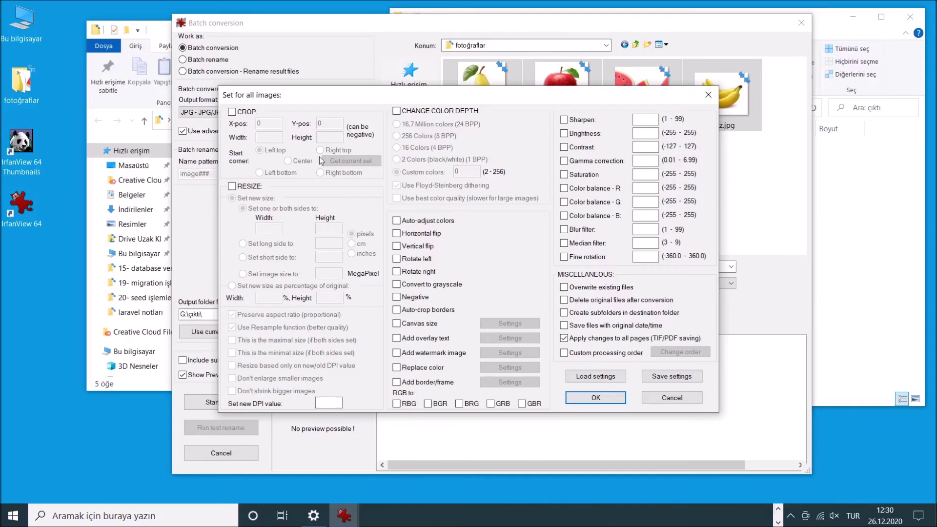
{"action": "left_click", "coordinate": [248, 188]}
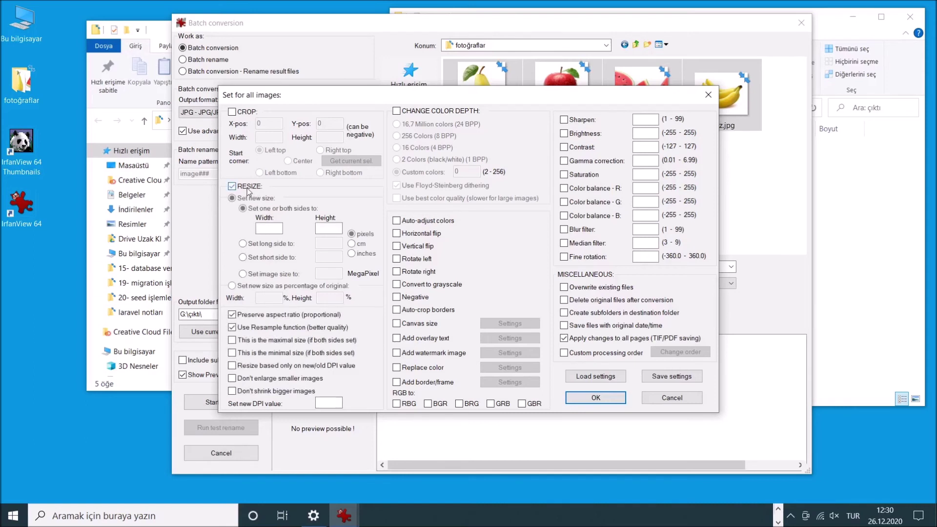
{"action": "left_click", "coordinate": [265, 229]}
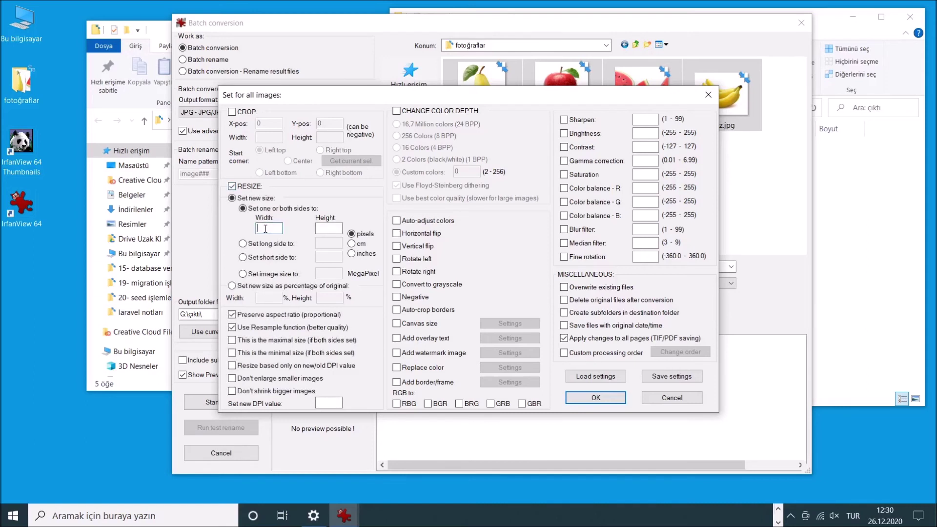
{"action": "type", "text": "200"}
{"action": "left_click", "coordinate": [590, 398]}
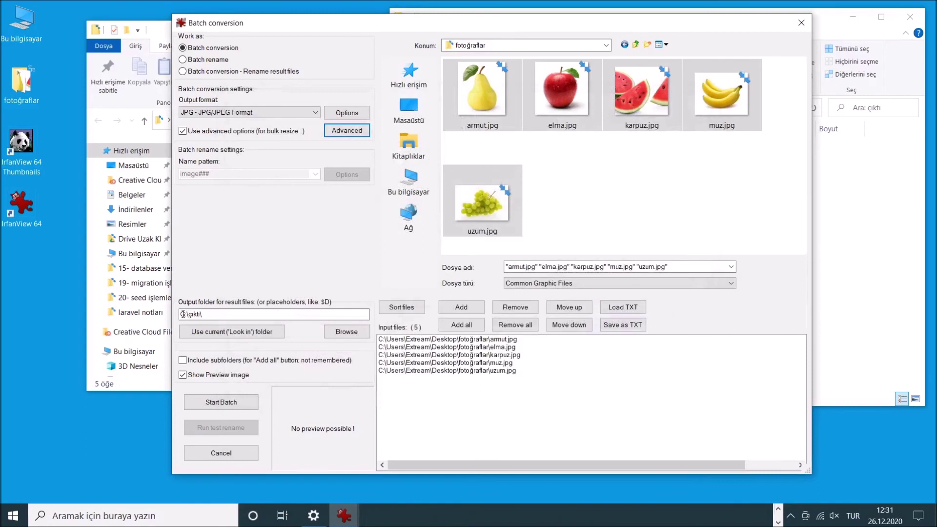
Run the batch conversion of the five fruit photos into G:\çıktı.
{"action": "left_click_drag", "start_coordinate": [182, 314], "coordinate": [217, 314]}
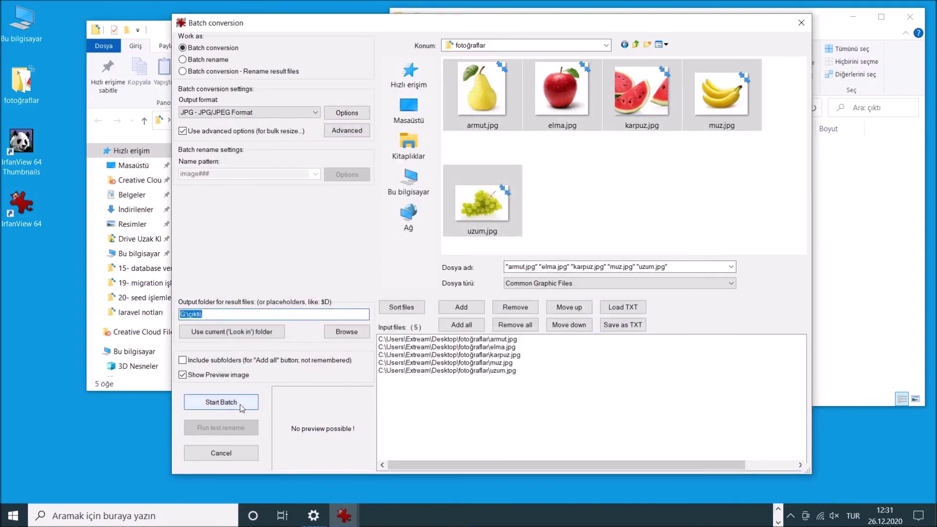
{"action": "left_click", "coordinate": [221, 403]}
{"action": "left_click", "coordinate": [570, 287]}
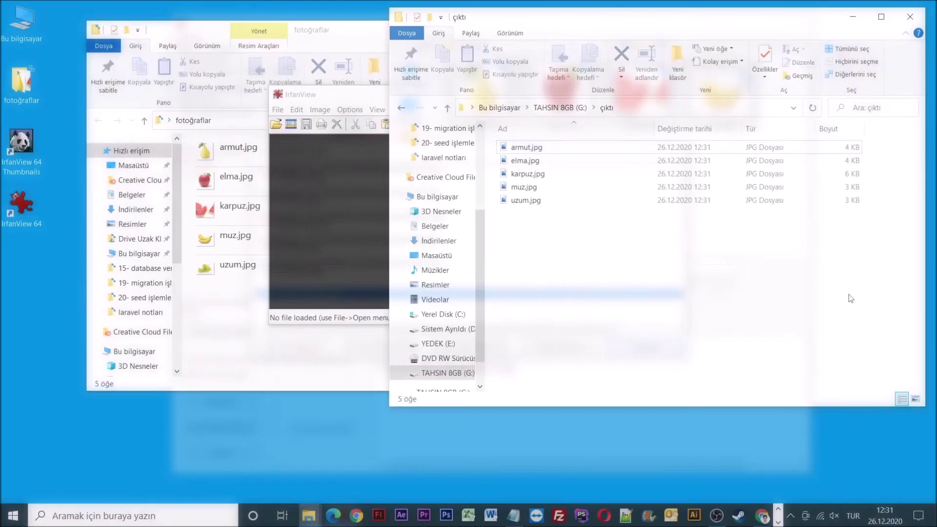
View the resized armut.jpg and the next two results, then close the viewer.
{"action": "double_click", "coordinate": [576, 151]}
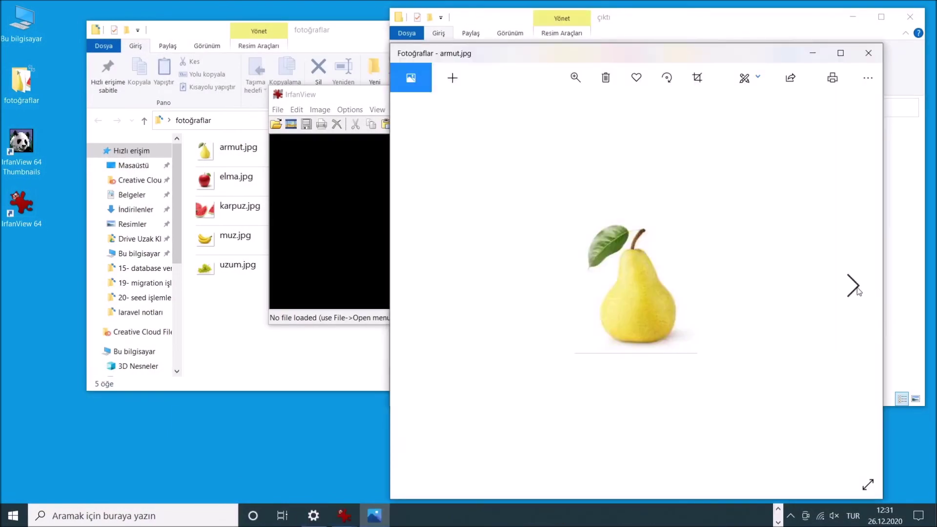
{"action": "left_click", "coordinate": [855, 287]}
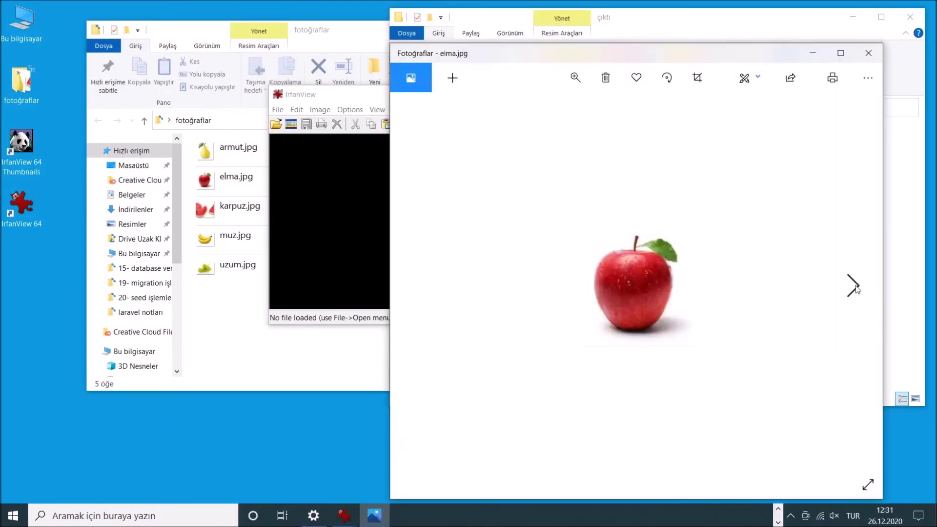
{"action": "left_click", "coordinate": [854, 287]}
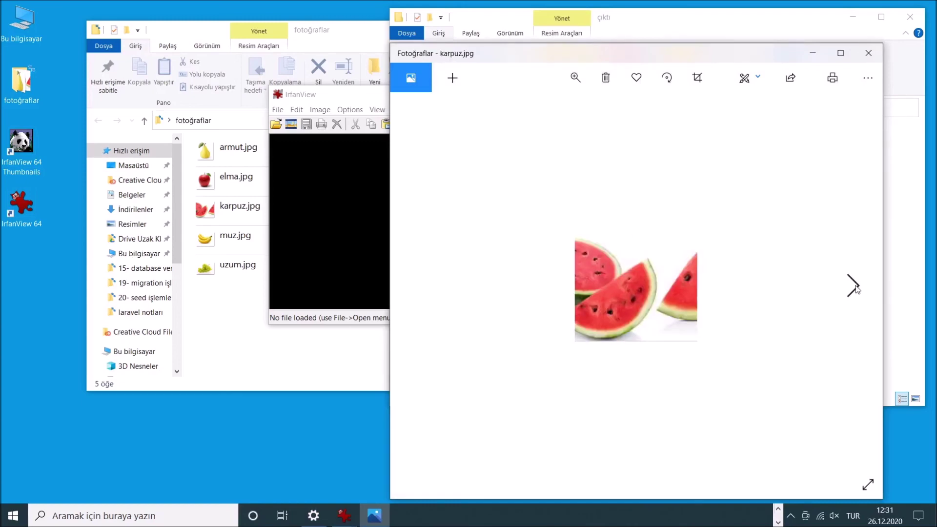
{"action": "key", "text": "alt+F4"}
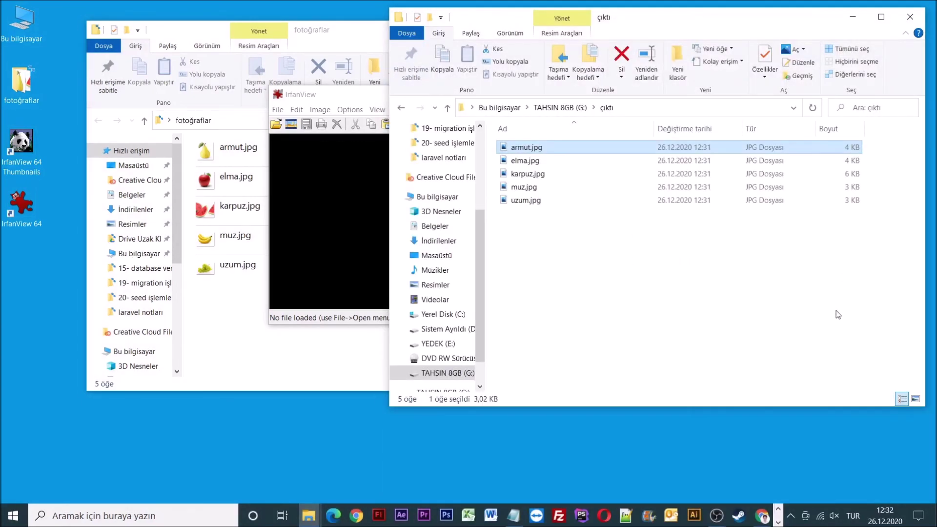